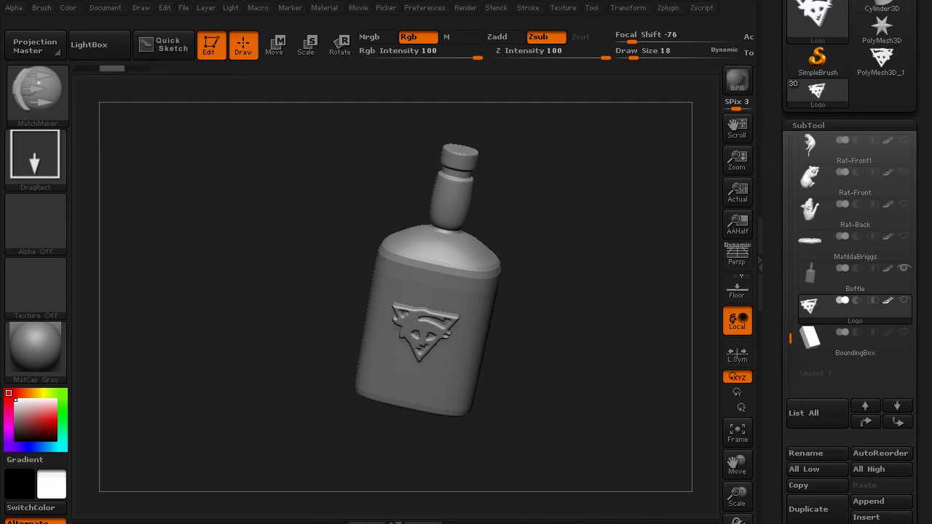
# Orbit around the bottle from top, side and cap views to inspect the logo's placement.
pyautogui.moveTo(304, 264)
pyautogui.mouseDown()
pyautogui.moveTo(272, 254)
pyautogui.moveTo(206, 270)
pyautogui.mouseUp()
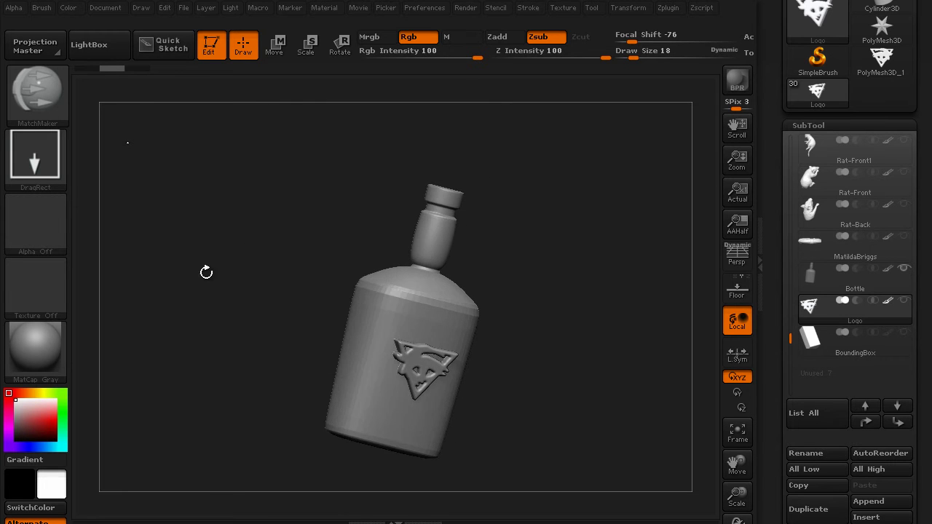
pyautogui.moveTo(305, 337); pyautogui.dragTo(220, 379)
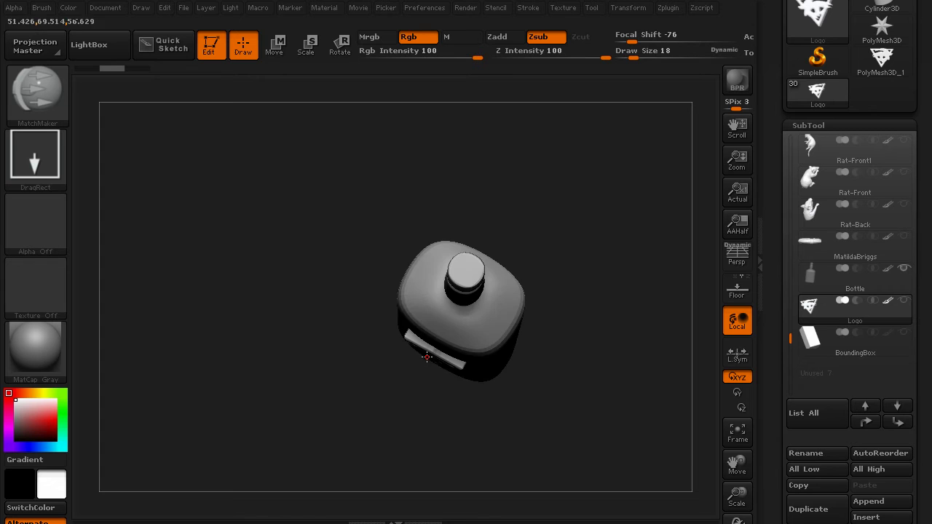
pyautogui.moveTo(379, 357)
pyautogui.mouseDown()
pyautogui.moveTo(188, 292)
pyautogui.moveTo(181, 320)
pyautogui.moveTo(144, 331)
pyautogui.moveTo(179, 329)
pyautogui.moveTo(169, 302)
pyautogui.moveTo(187, 287)
pyautogui.moveTo(146, 269)
pyautogui.moveTo(180, 277)
pyautogui.moveTo(168, 354)
pyautogui.moveTo(308, 396)
pyautogui.mouseUp()
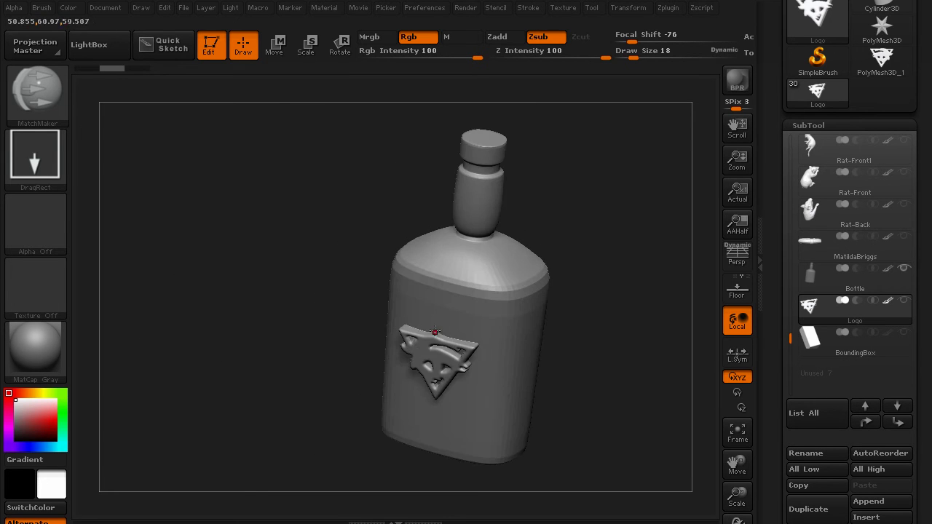
pyautogui.moveTo(278, 318)
pyautogui.mouseDown()
pyautogui.moveTo(260, 260)
pyautogui.moveTo(266, 293)
pyautogui.moveTo(192, 322)
pyautogui.mouseUp()
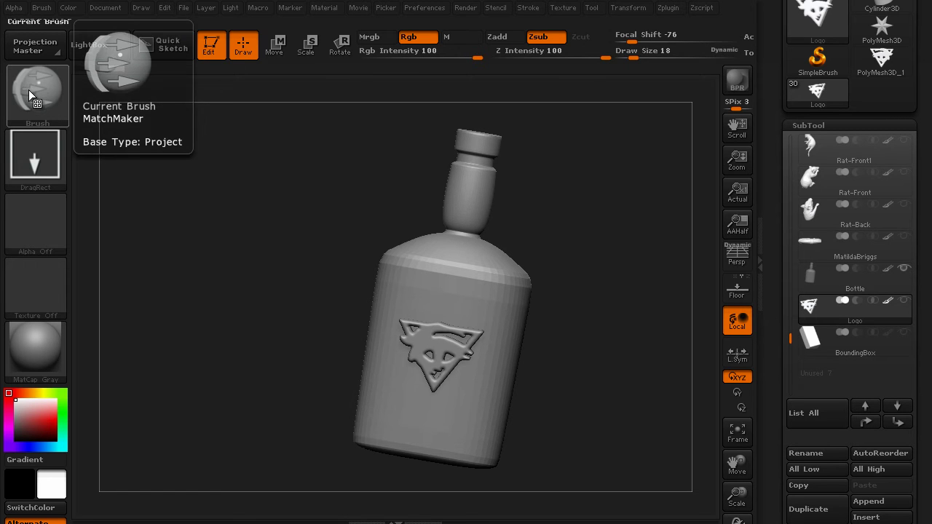
pyautogui.moveTo(142, 284)
pyautogui.mouseDown()
pyautogui.moveTo(161, 308)
pyautogui.moveTo(228, 329)
pyautogui.moveTo(220, 308)
pyautogui.moveTo(310, 288)
pyautogui.moveTo(240, 291)
pyautogui.moveTo(256, 311)
pyautogui.mouseUp()
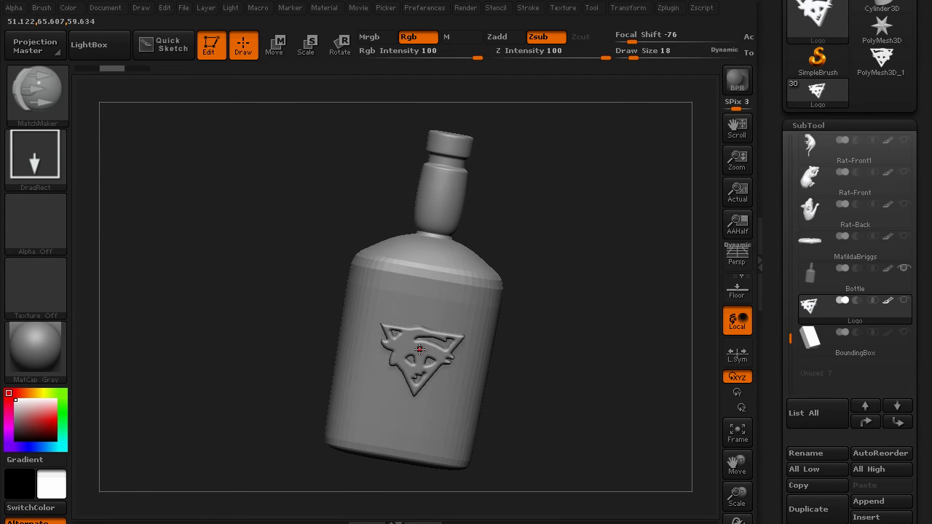
pyautogui.moveTo(182, 204)
pyautogui.mouseDown()
pyautogui.moveTo(201, 292)
pyautogui.moveTo(169, 413)
pyautogui.moveTo(156, 401)
pyautogui.moveTo(183, 437)
pyautogui.mouseUp()
pyautogui.press('ctrl')
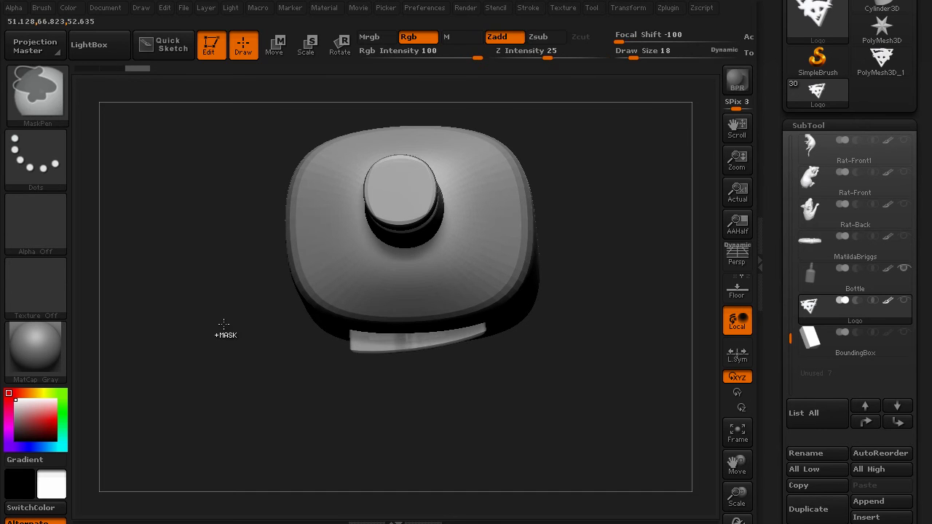
pyautogui.moveTo(166, 396); pyautogui.dragTo(156, 262)
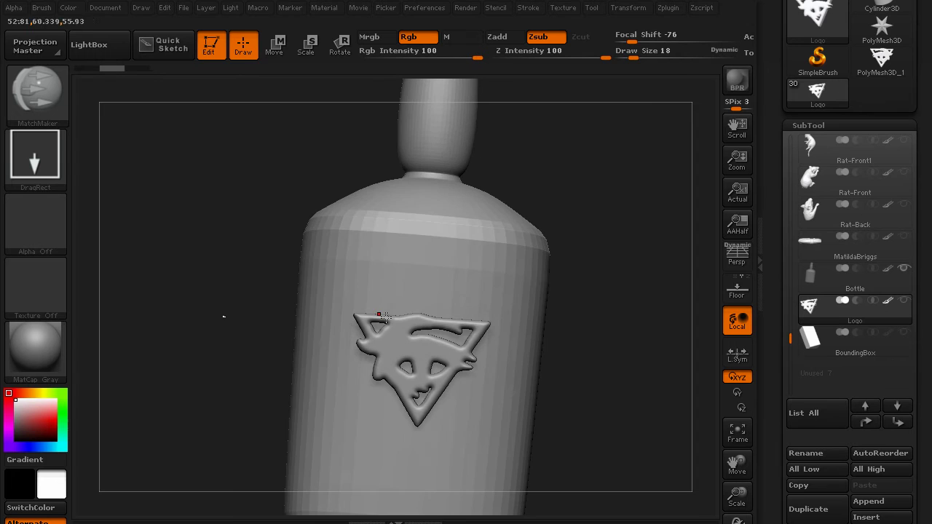
pyautogui.moveTo(228, 197); pyautogui.dragTo(228, 200)
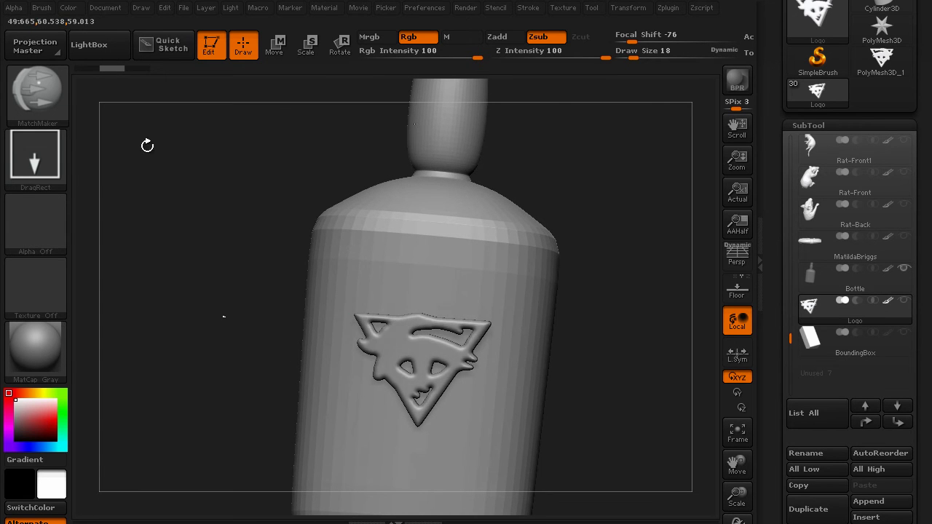
pyautogui.moveTo(147, 146)
pyautogui.mouseDown()
pyautogui.moveTo(150, 297)
pyautogui.moveTo(180, 368)
pyautogui.moveTo(185, 285)
pyautogui.moveTo(218, 218)
pyautogui.moveTo(173, 185)
pyautogui.mouseUp()
# Enter Move Transpose (W) and draw a transpose line across the logo from an upright front view.
pyautogui.press('w')
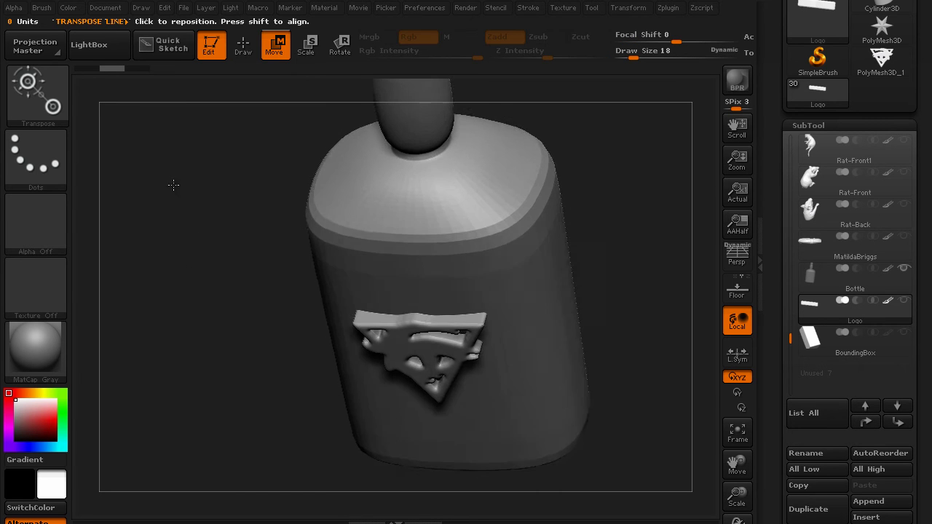
pyautogui.moveTo(223, 210)
pyautogui.mouseDown()
pyautogui.moveTo(216, 219)
pyautogui.moveTo(234, 177)
pyautogui.mouseUp()
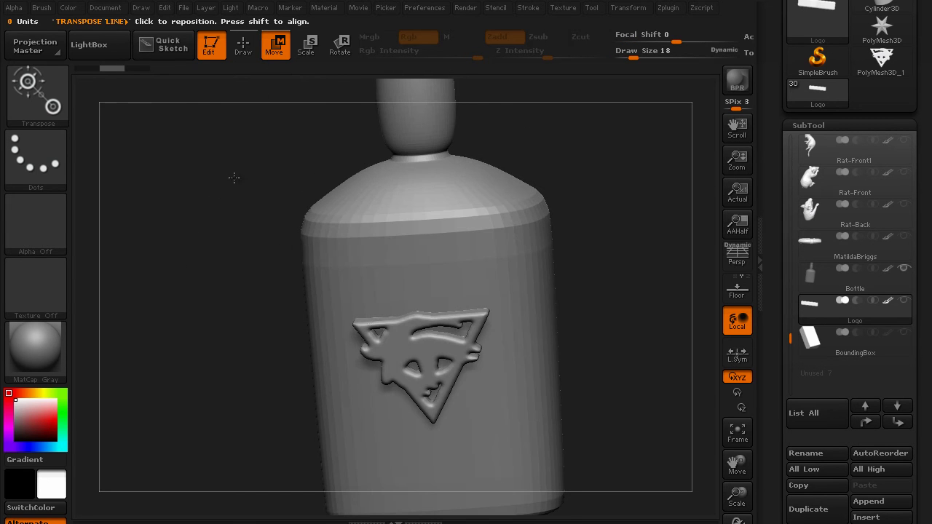
pyautogui.click(425, 359)
pyautogui.moveTo(206, 339); pyautogui.dragTo(178, 318)
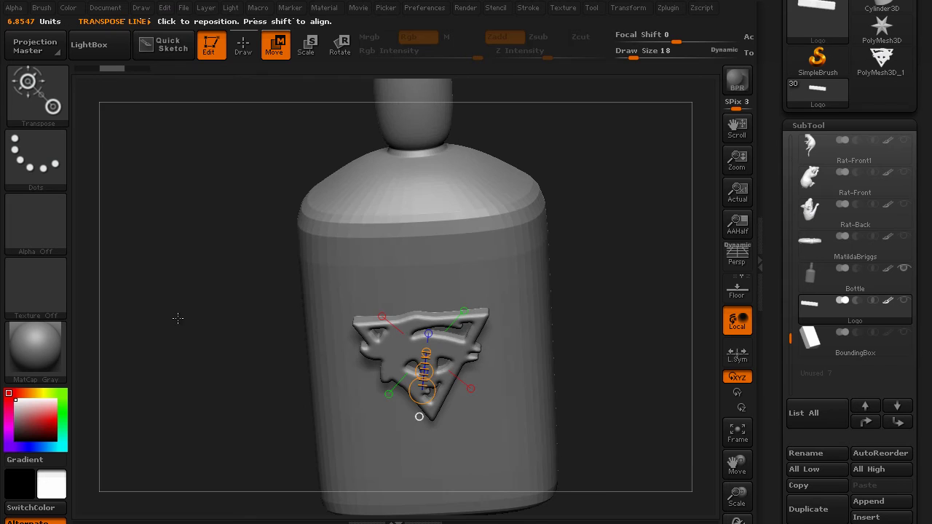
# Orbit the bottle to check the transpose line's alignment against the logo edge, ending side-on.
pyautogui.moveTo(100, 272); pyautogui.dragTo(380, 440)
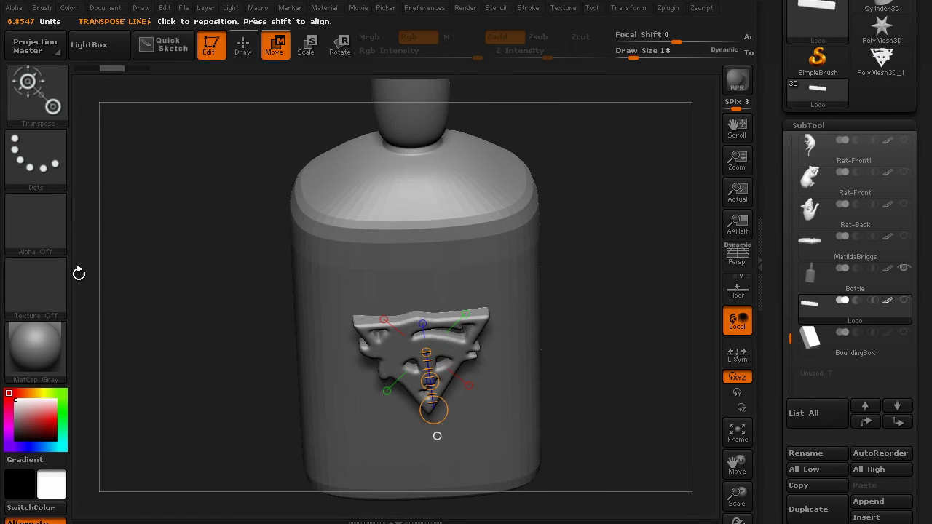
pyautogui.moveTo(437, 436); pyautogui.dragTo(462, 450)
pyautogui.moveTo(134, 341); pyautogui.dragTo(405, 331)
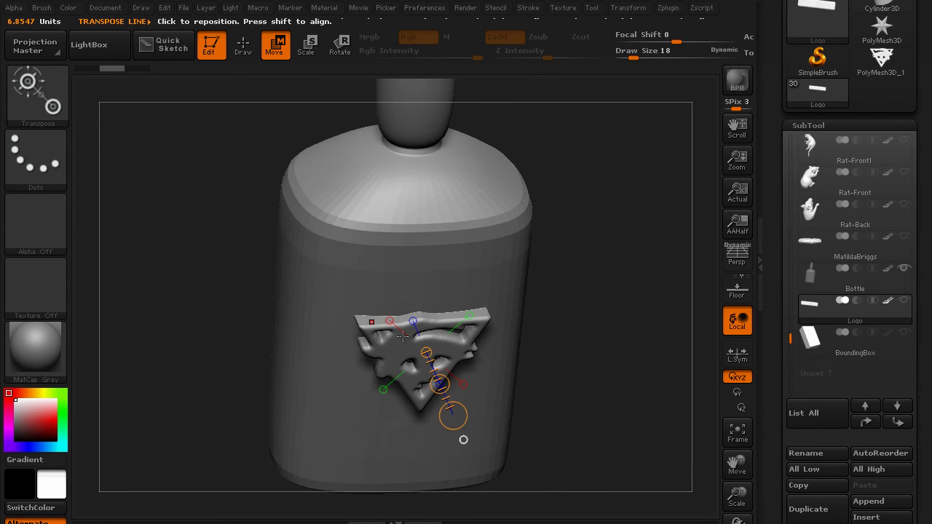
pyautogui.moveTo(240, 321)
pyautogui.mouseDown()
pyautogui.moveTo(170, 308)
pyautogui.moveTo(138, 258)
pyautogui.mouseUp()
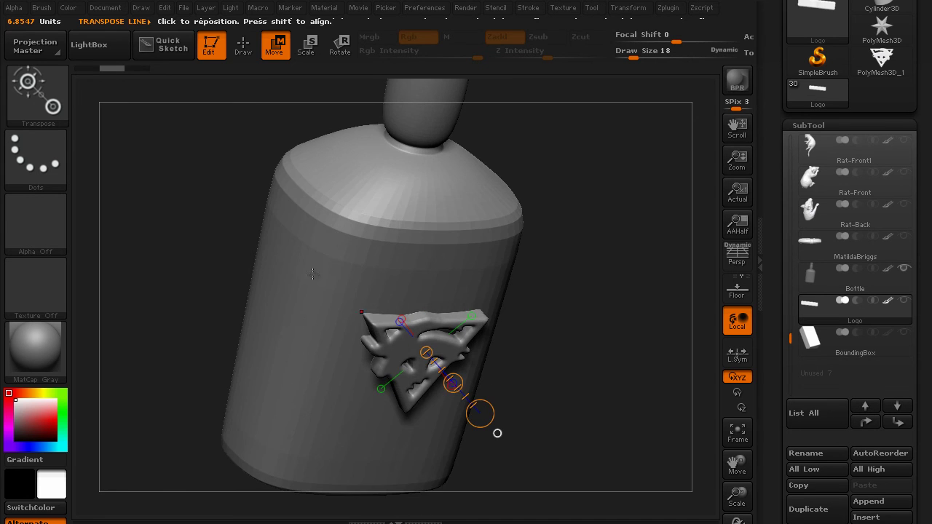
pyautogui.moveTo(312, 273)
pyautogui.mouseDown()
pyautogui.moveTo(177, 270)
pyautogui.moveTo(141, 285)
pyautogui.moveTo(131, 255)
pyautogui.moveTo(132, 272)
pyautogui.moveTo(164, 289)
pyautogui.moveTo(154, 276)
pyautogui.moveTo(468, 357)
pyautogui.mouseUp()
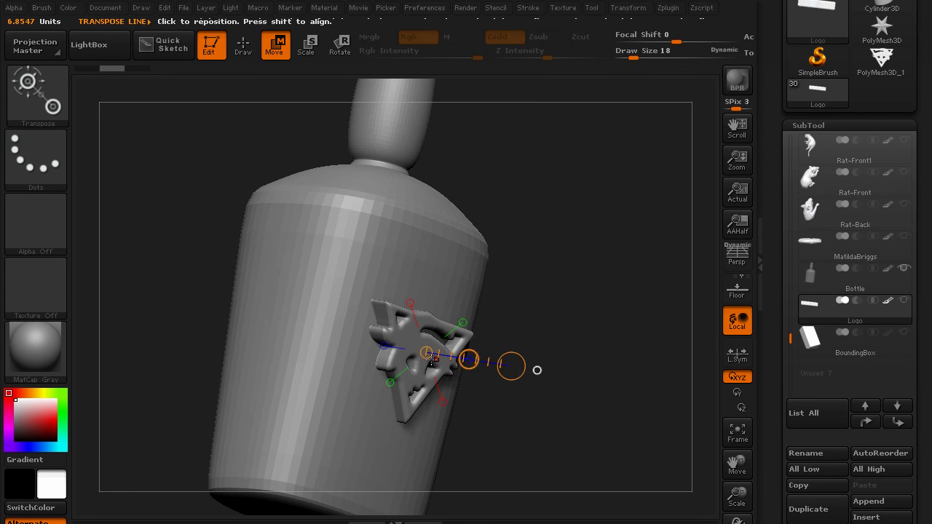
pyautogui.moveTo(174, 237)
pyautogui.mouseDown()
pyautogui.moveTo(133, 223)
pyautogui.moveTo(150, 266)
pyautogui.mouseUp()
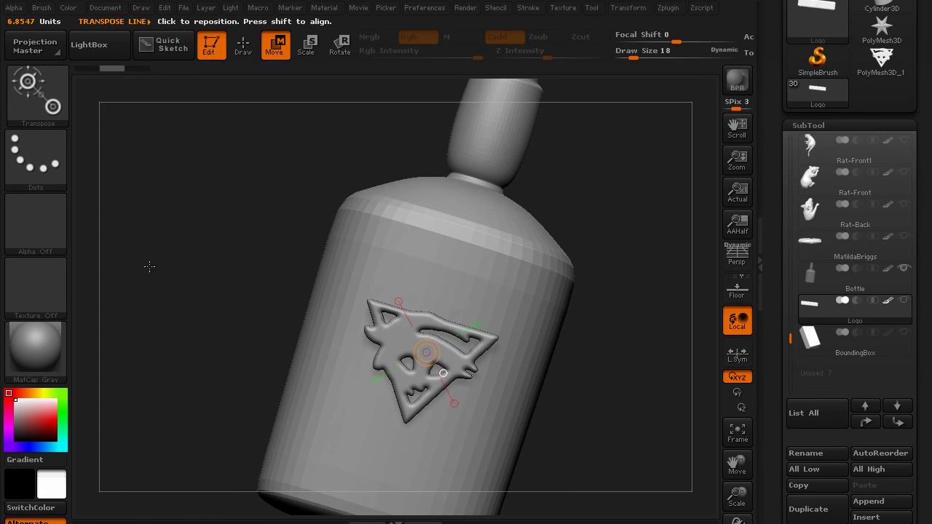
# Switch from Transpose back to Draw mode with the MatchMaker brush, leaving the logo unmoved.
pyautogui.click(242, 47)
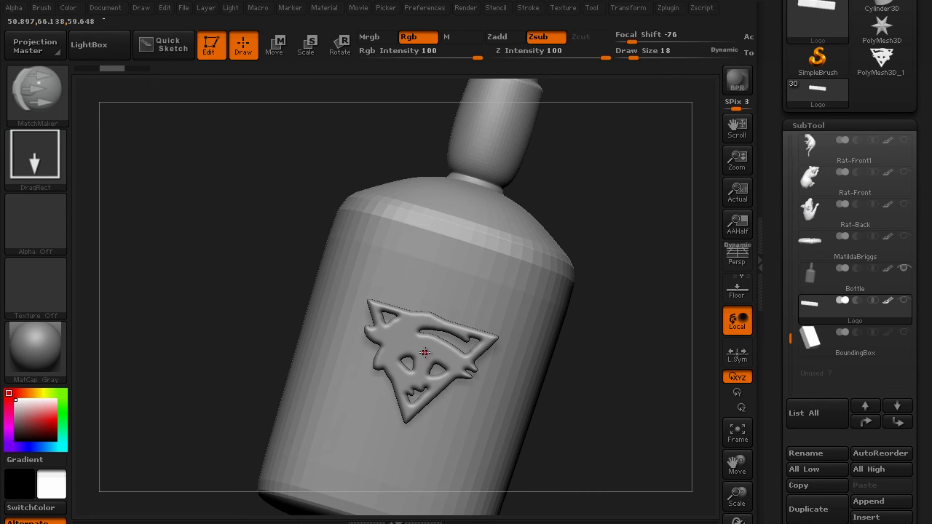